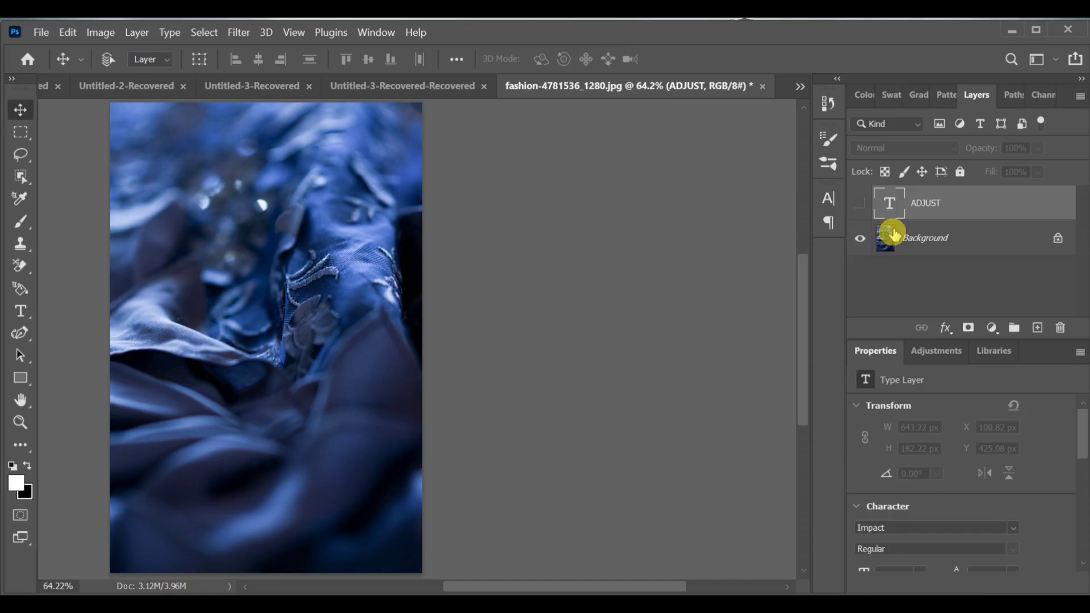
Step: Select the Background layer of the fabric photo and duplicate it with Ctrl+J
left_click(910, 239)
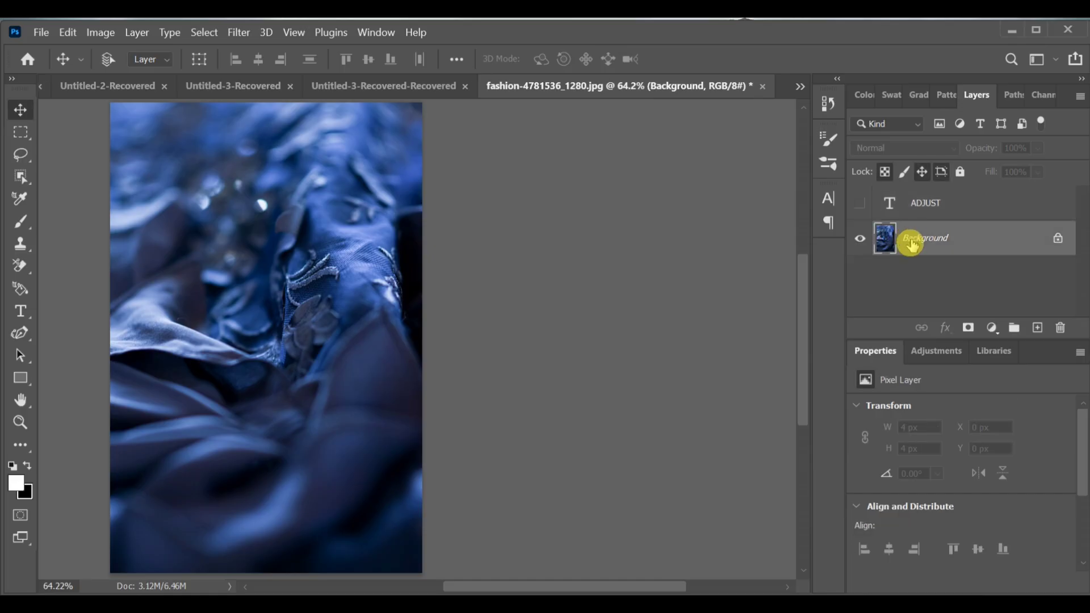
key("ctrl+j")
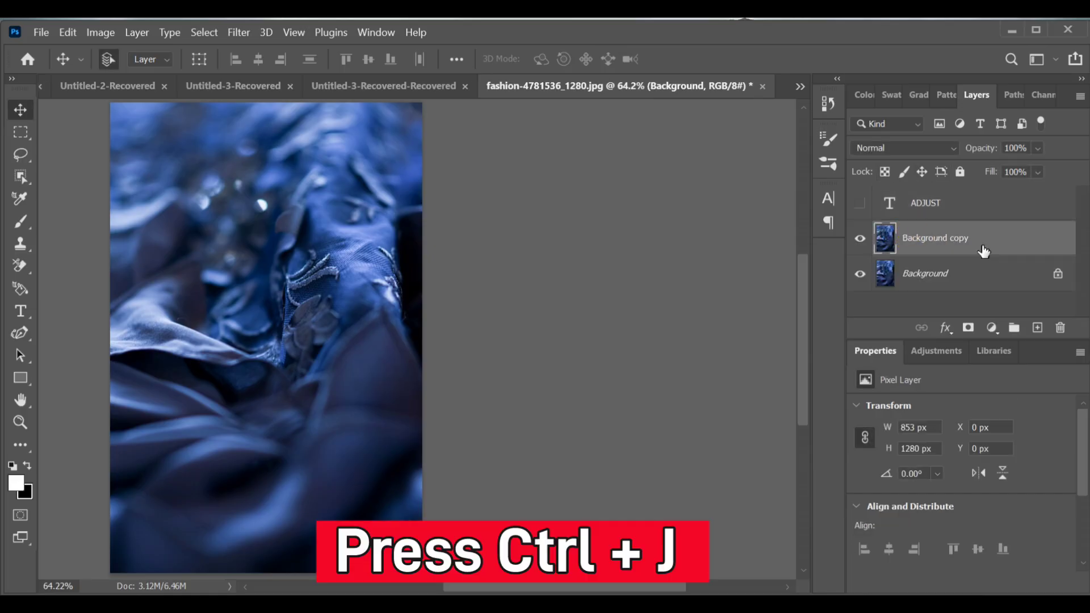
Step: Desaturate the copied layer and apply a Gaussian Blur with a 12.5-pixel radius
left_click(100, 33)
mouse_move(126, 72)
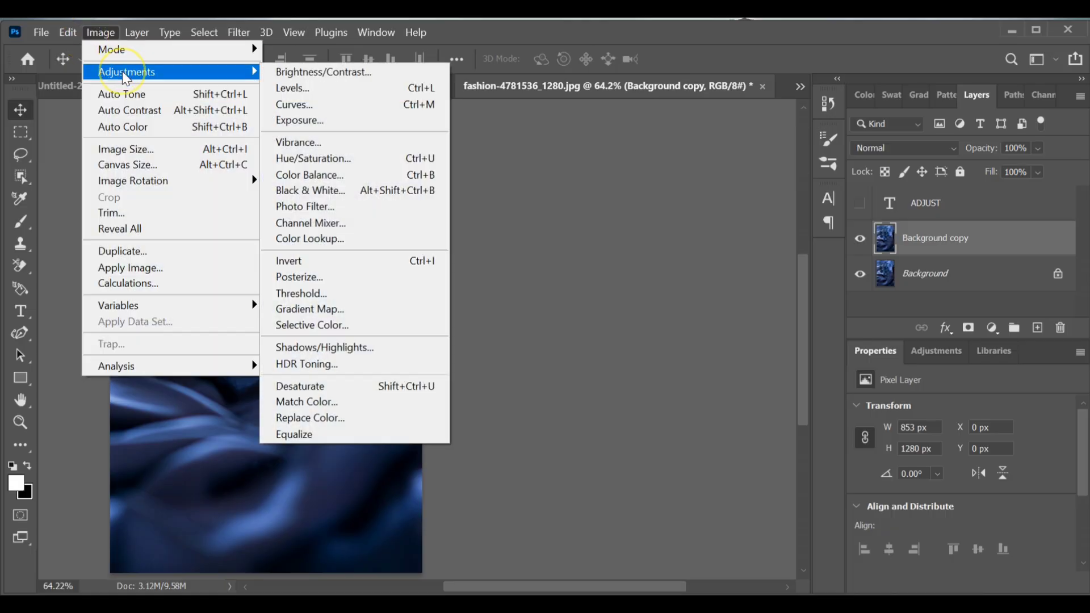
left_click(360, 387)
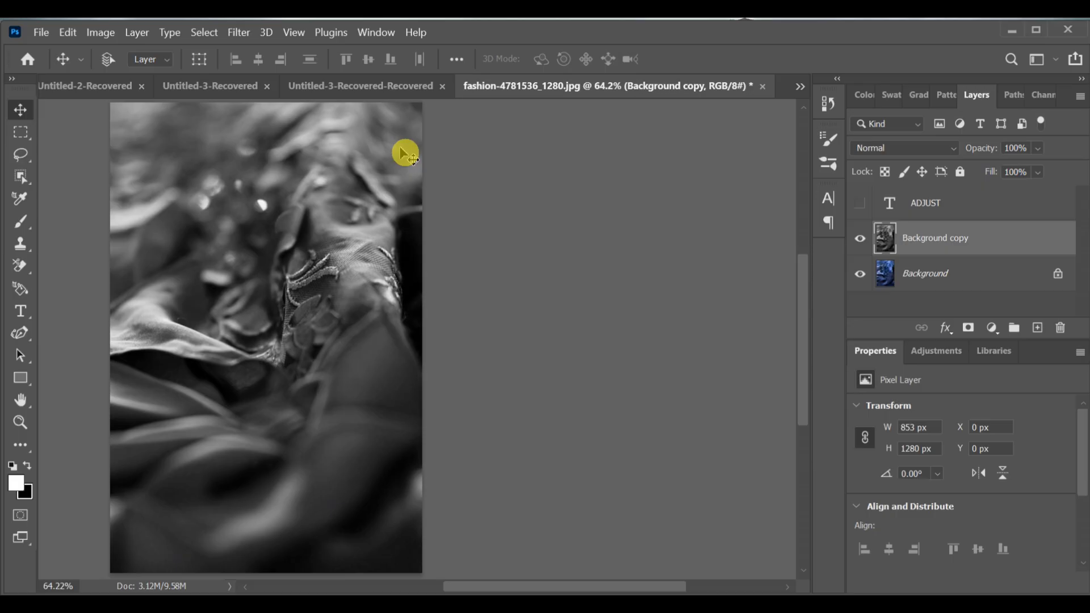
left_click(238, 33)
mouse_move(248, 235)
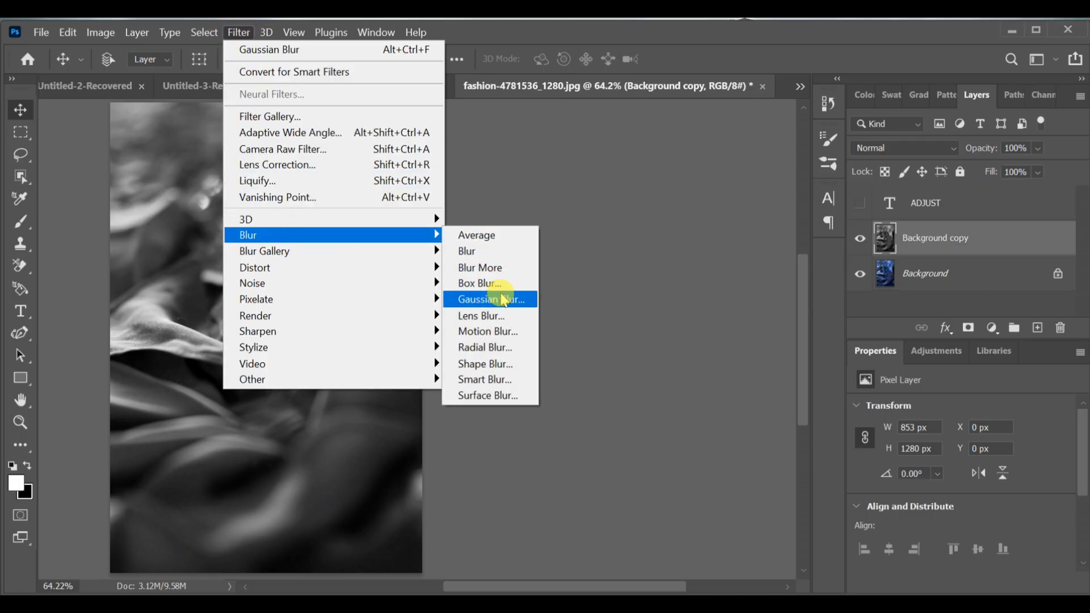
left_click(491, 299)
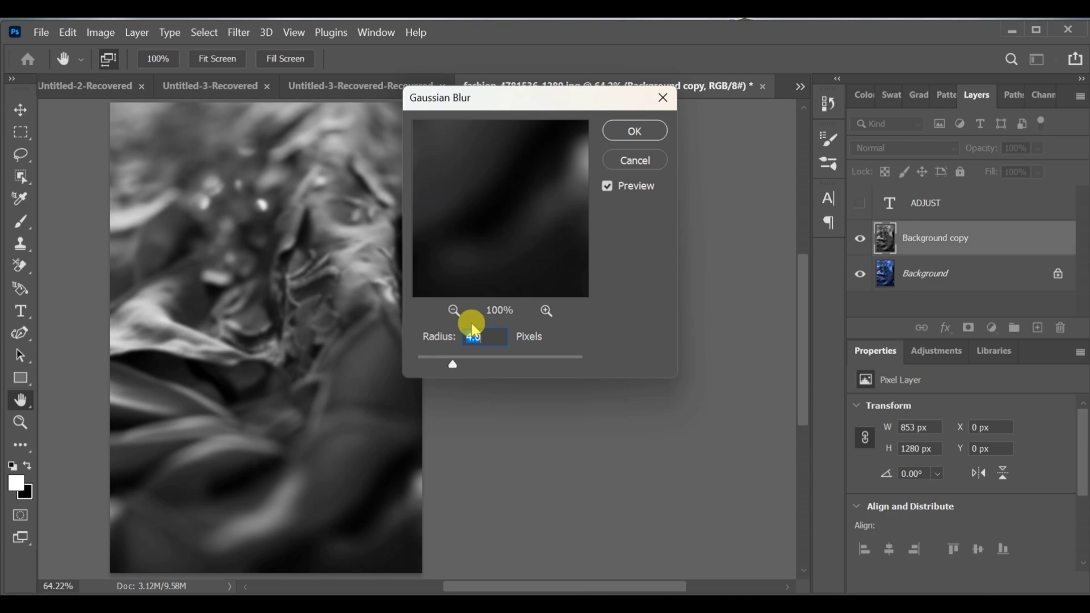
left_click_drag(444, 357, 487, 363)
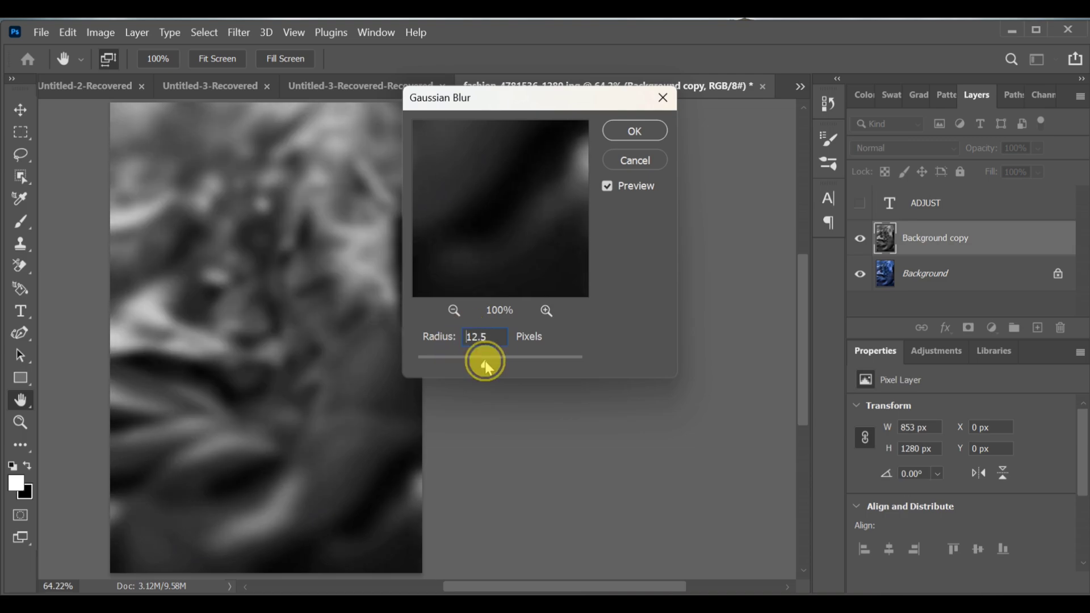
left_click(634, 131)
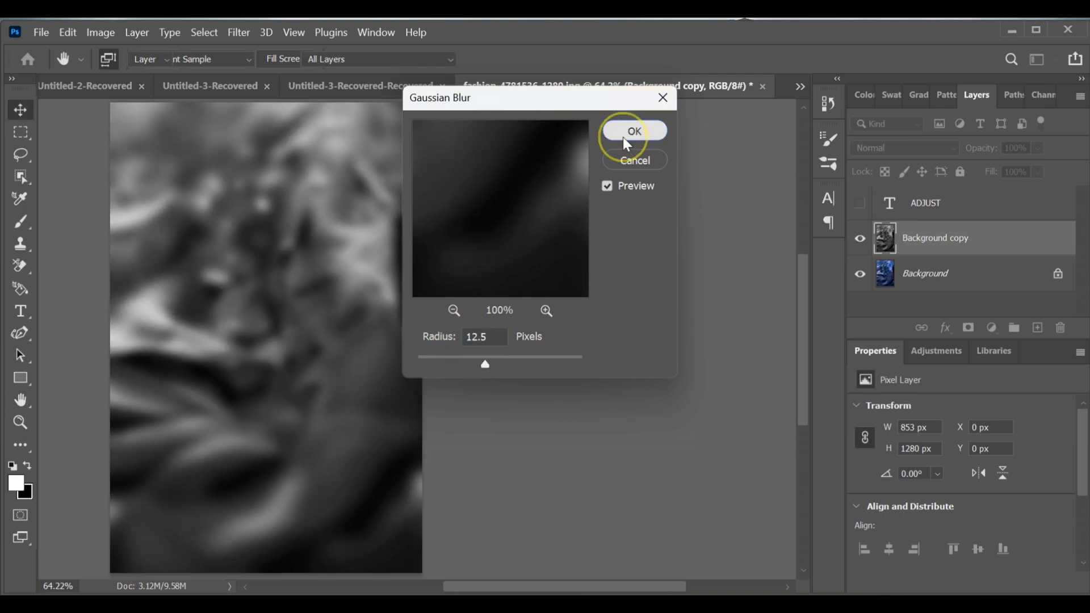
Step: Save the document as fashion-4781536_1280.psd, accepting the Photoshop compatibility options
left_click(41, 32)
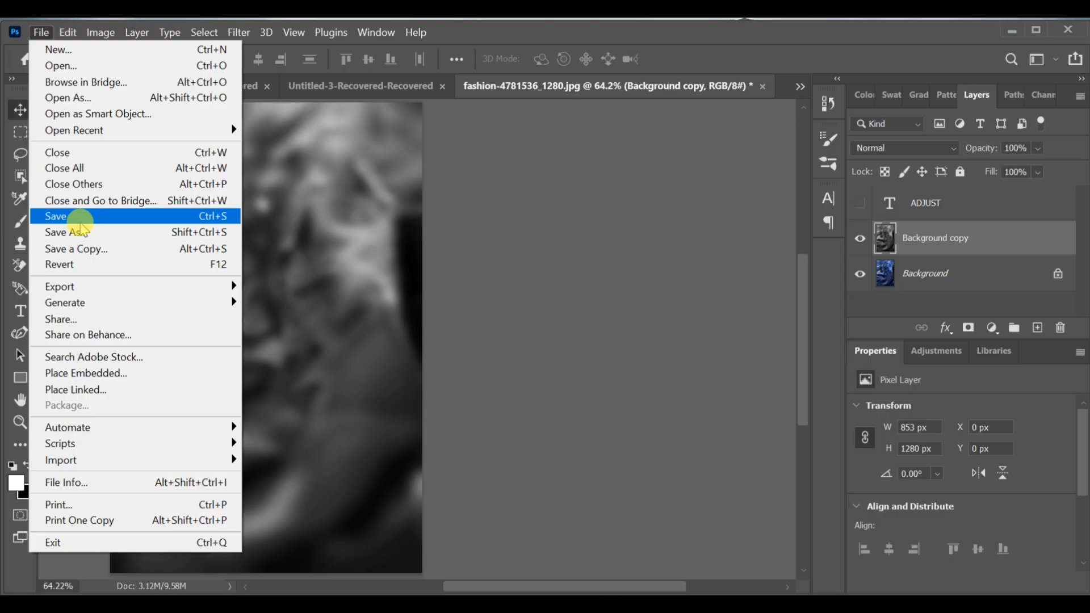
left_click(82, 234)
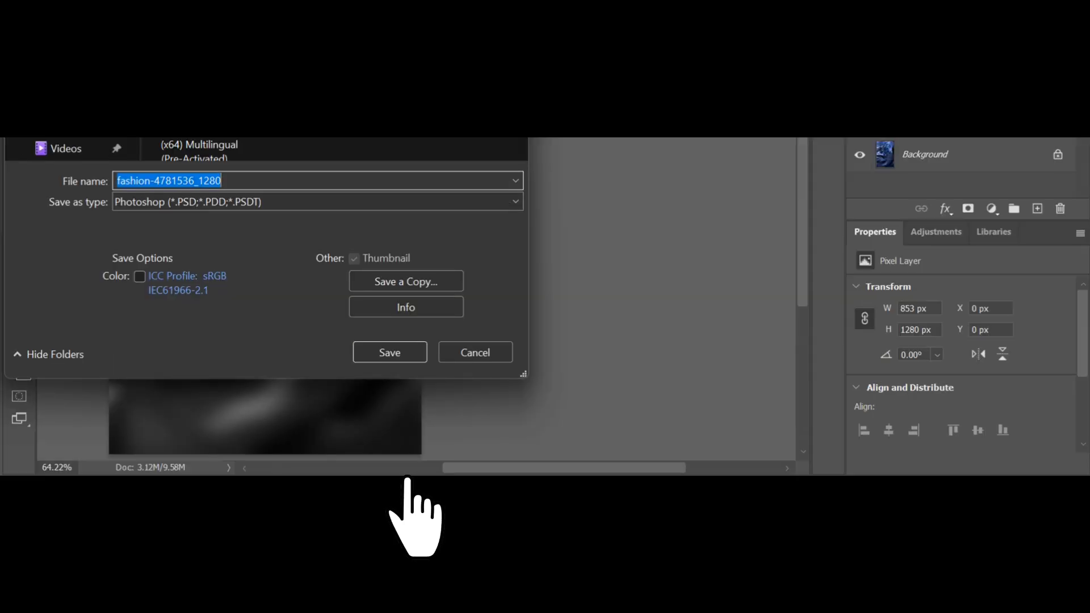
left_click(389, 353)
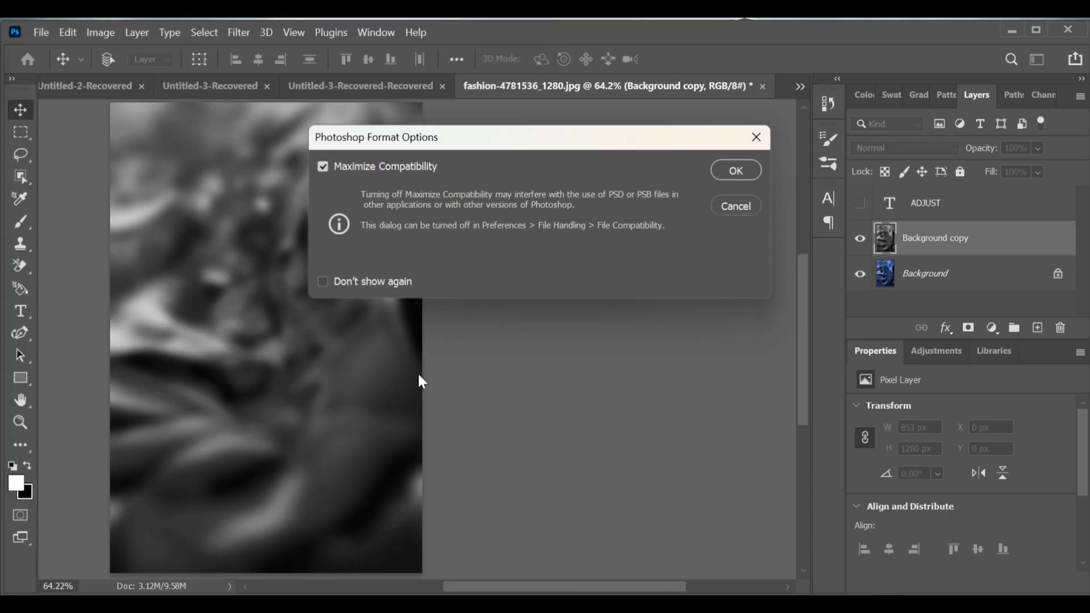
left_click(738, 171)
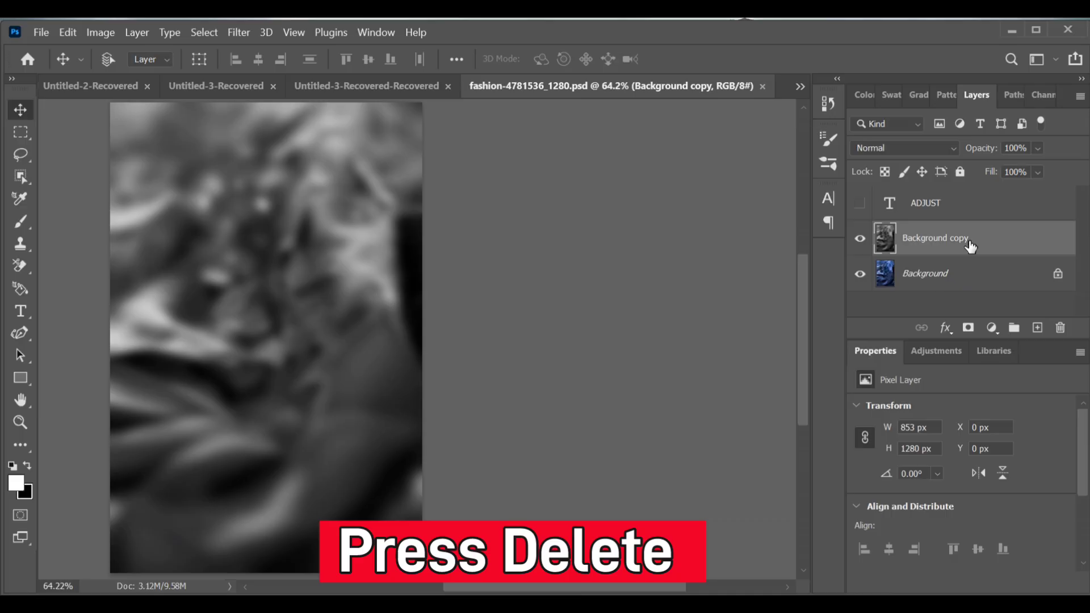
Step: Delete the blurred copy, show the ADJUST text, then move and enlarge it over the fabric
key("Delete")
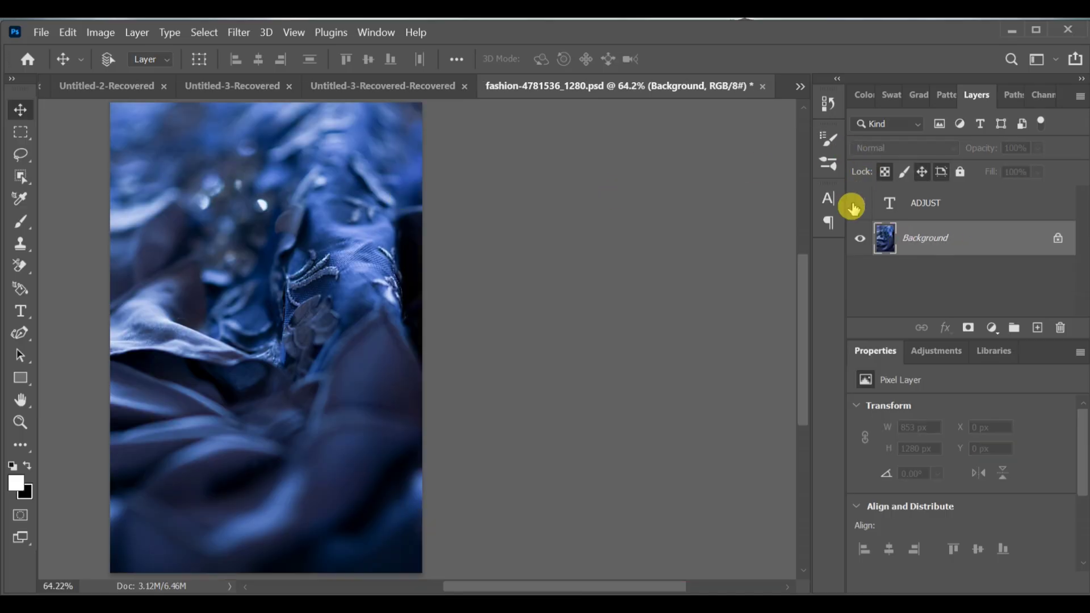
left_click(853, 208)
left_click_drag(280, 370, 293, 383)
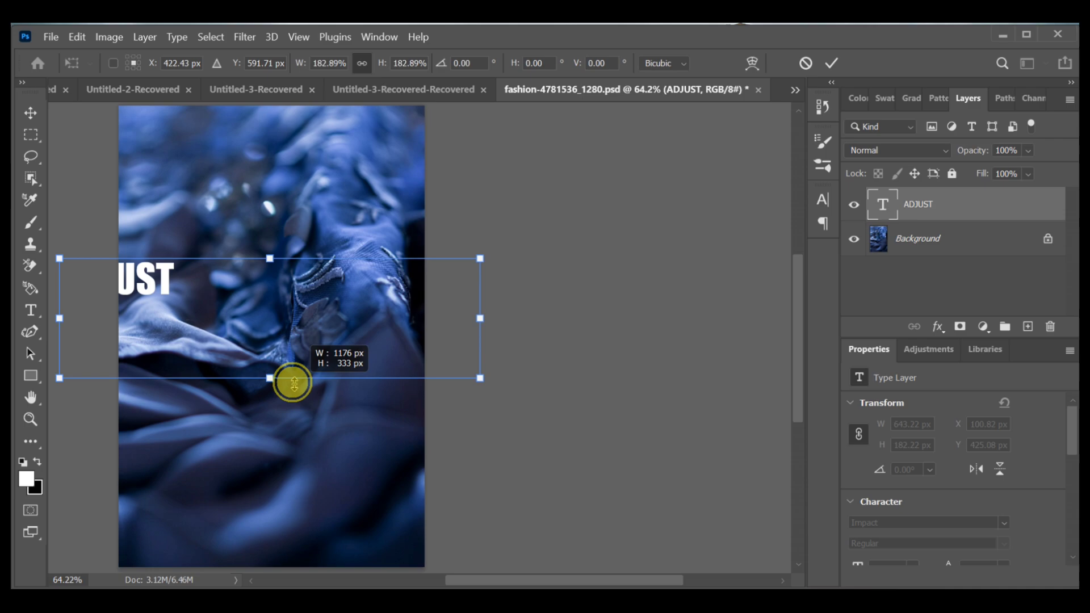
left_click_drag(306, 345, 417, 337)
mouse_move(392, 379)
left_mouse_down()
mouse_move(407, 426)
mouse_move(511, 464)
left_mouse_up()
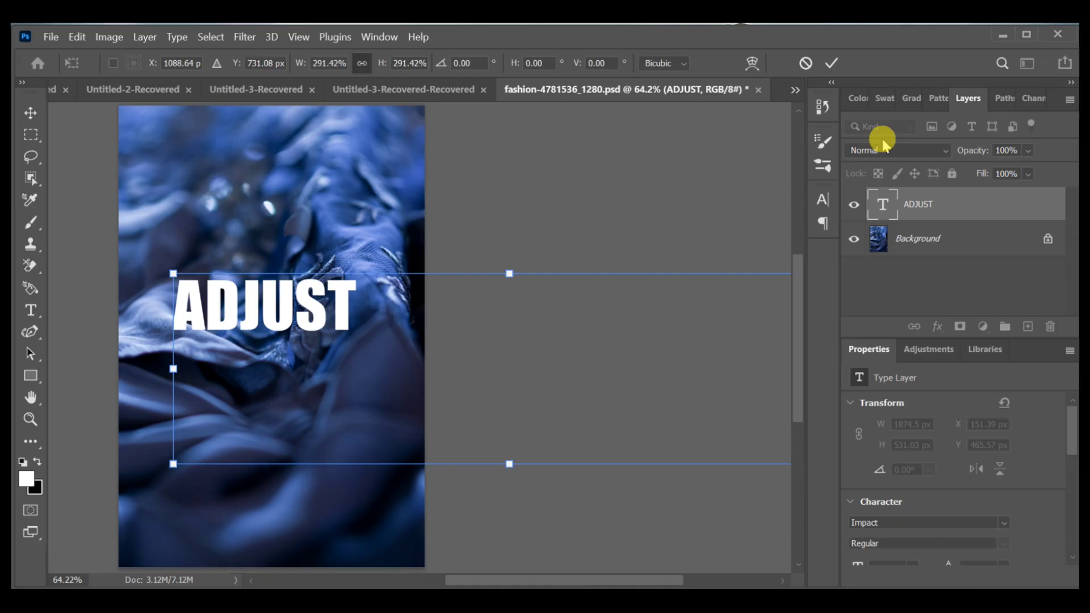
key("Return")
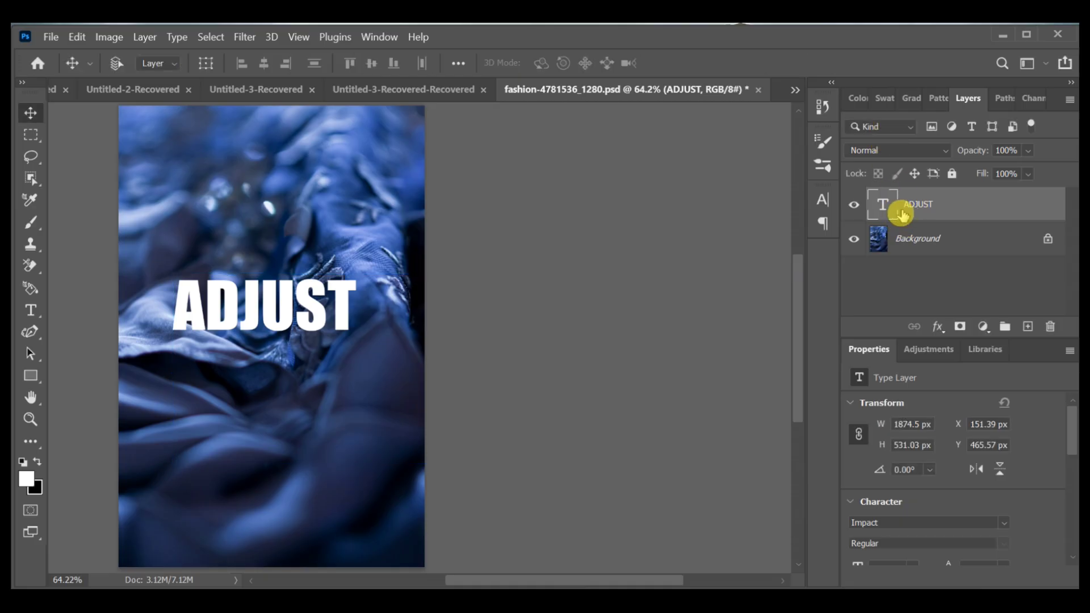
Step: Apply a scale-13 Displace smart filter to the ADJUST text, mapped to the saved fabric PSD
left_click(244, 37)
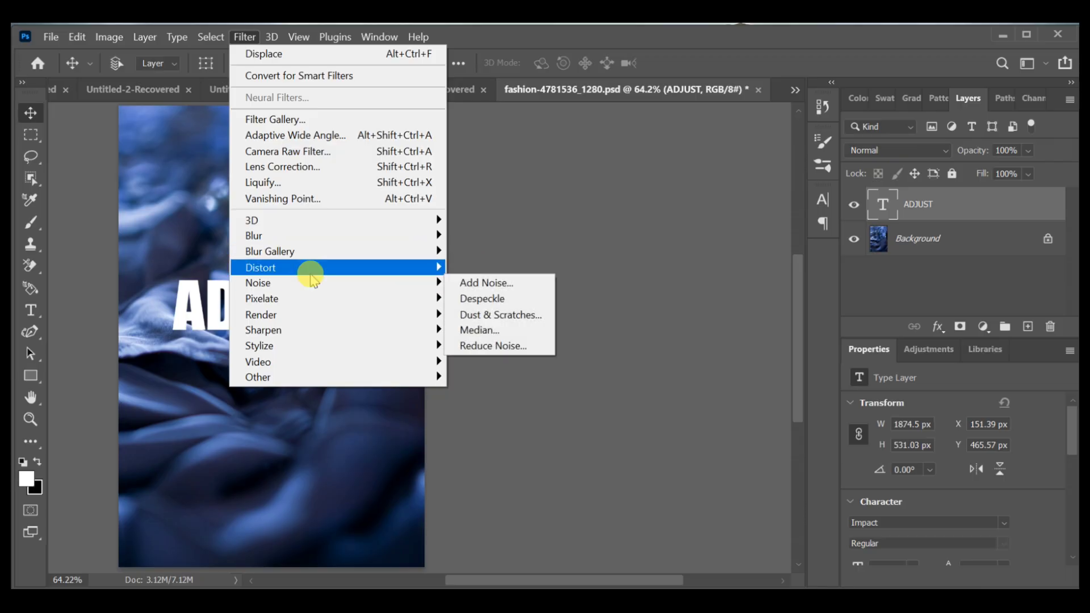
mouse_move(260, 268)
left_click(488, 269)
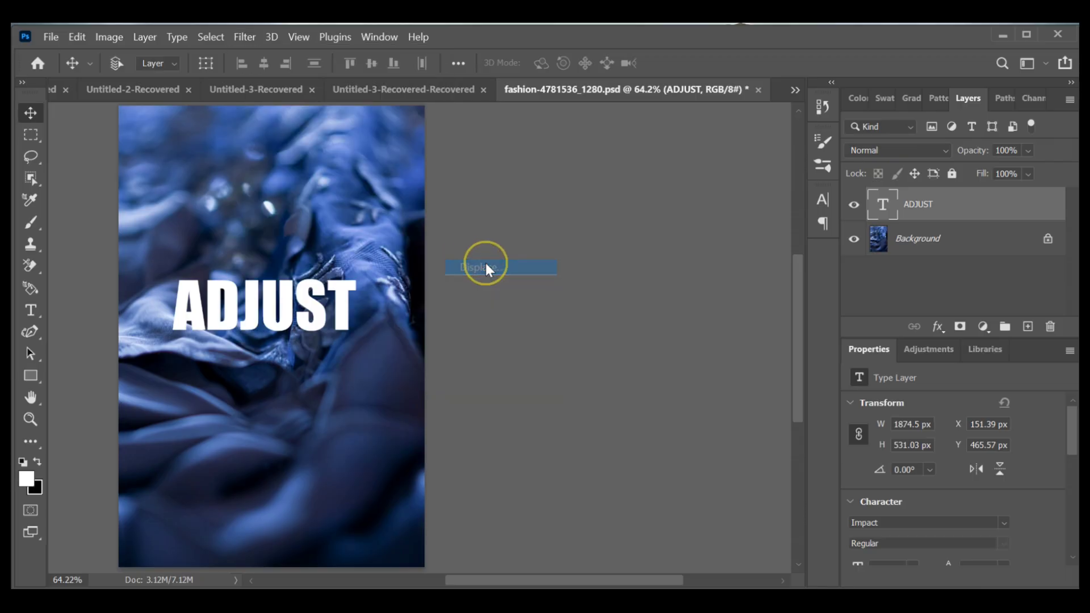
left_click(530, 269)
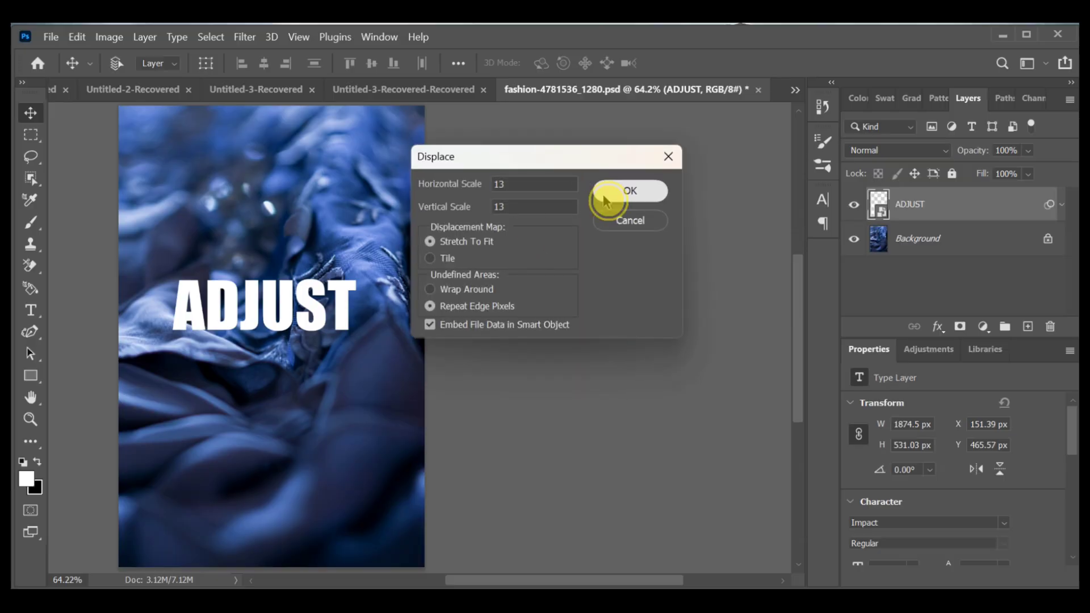
left_click(629, 190)
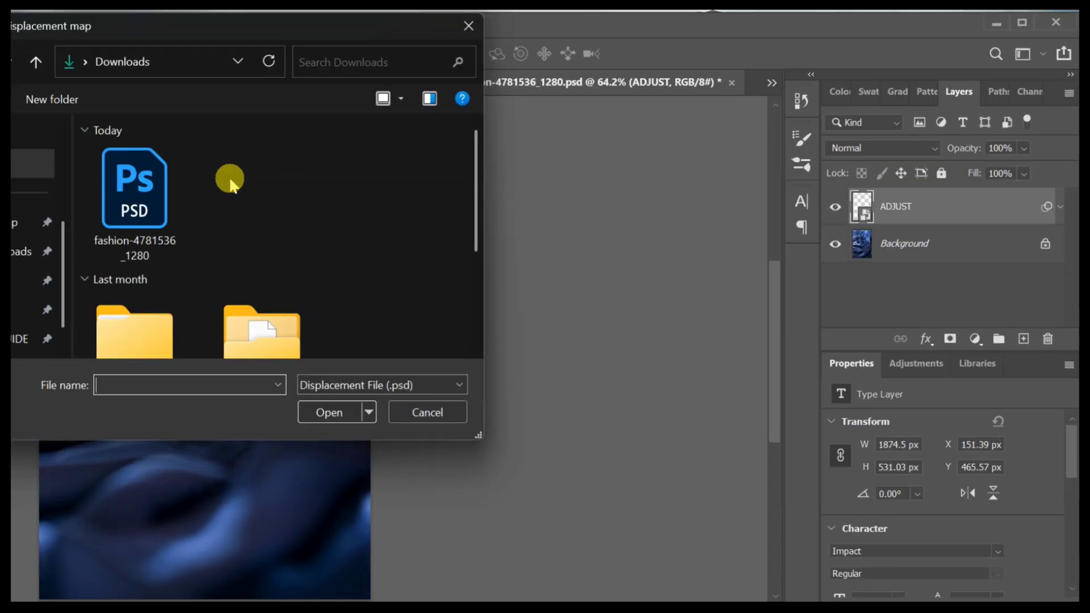
left_click(136, 188)
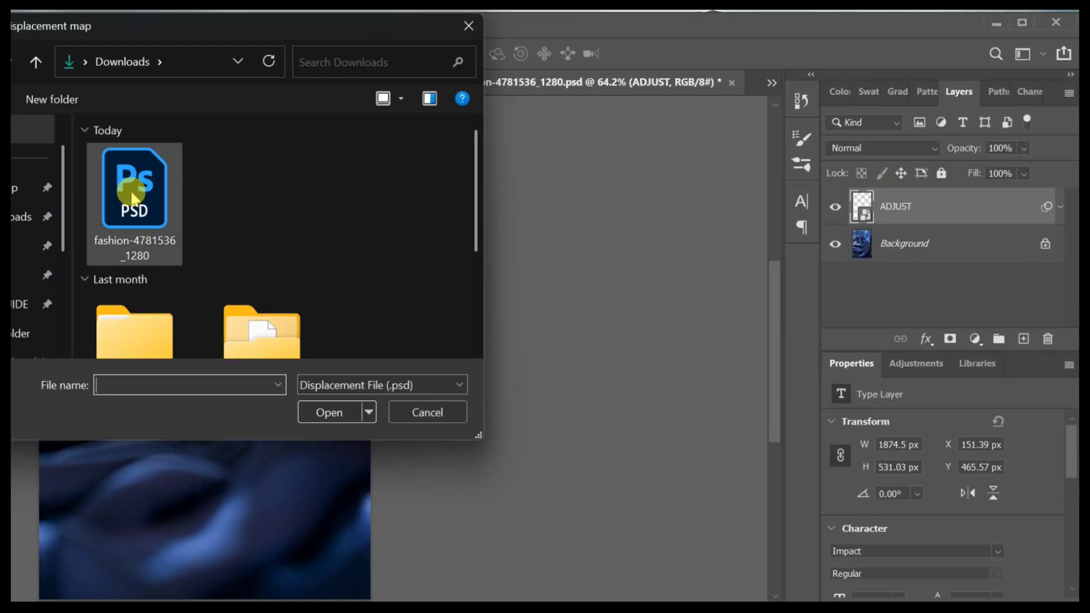
left_click(329, 412)
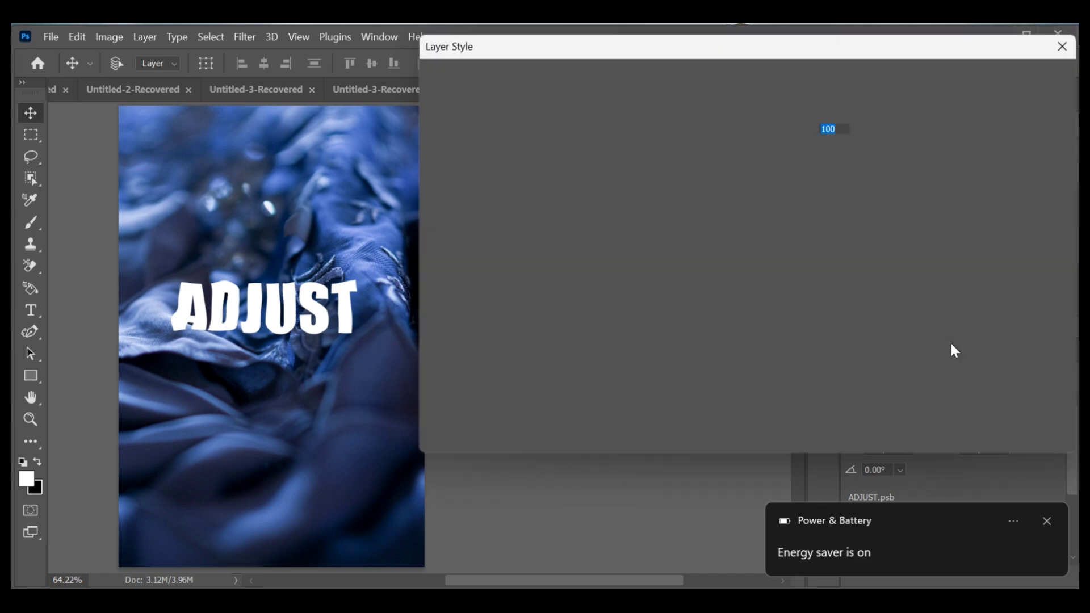
Step: Split the Underlying Layer black Blend If slider to about 86 so dark folds show through
left_click(1050, 519)
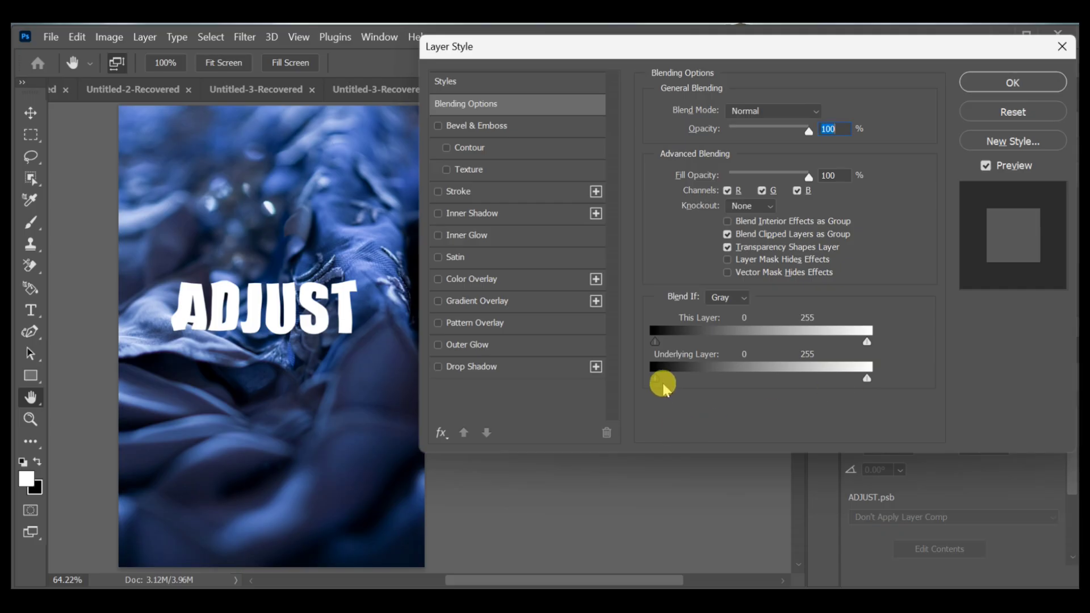
mouse_move(660, 379)
left_mouse_down()
mouse_move(709, 384)
mouse_move(691, 383)
left_mouse_up()
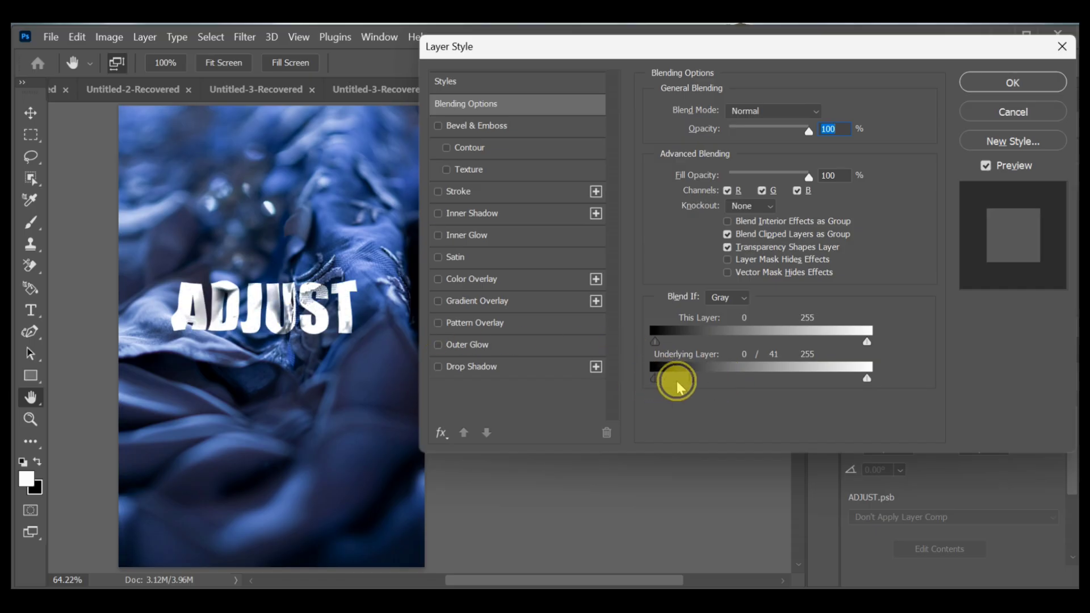
mouse_move(688, 381)
left_mouse_down()
mouse_move(761, 386)
mouse_move(728, 385)
left_mouse_up()
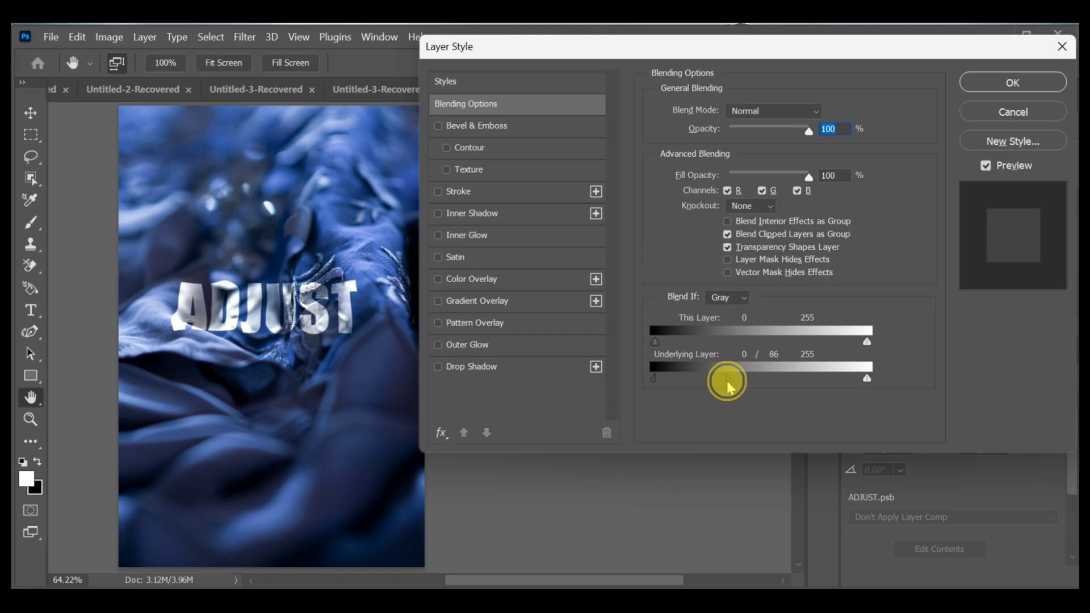